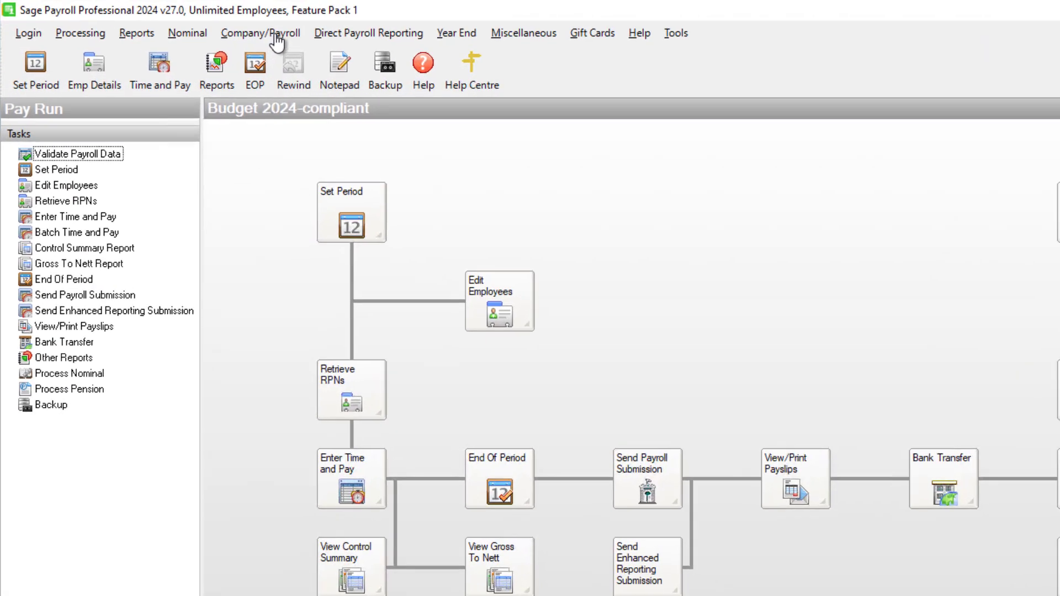
Change the Travel Sub payment's type to Expenses and save it
click(209, 24)
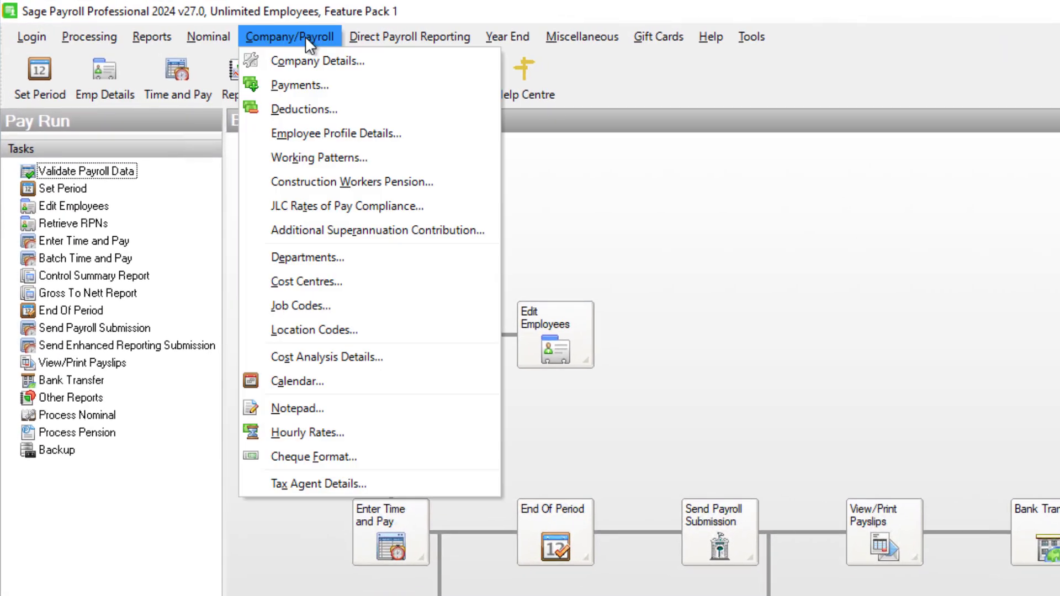
click(338, 87)
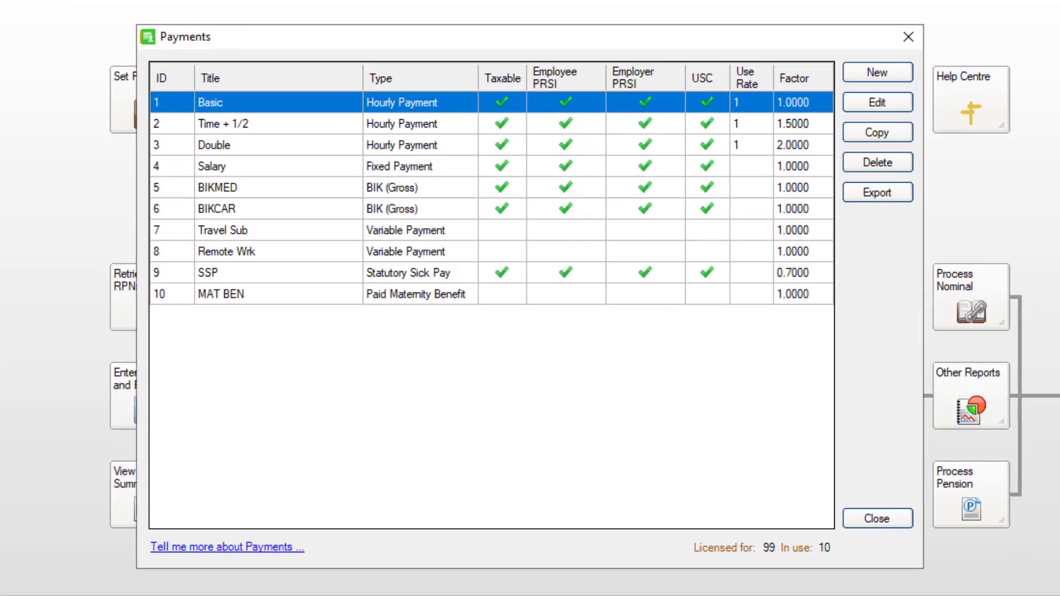
click(284, 234)
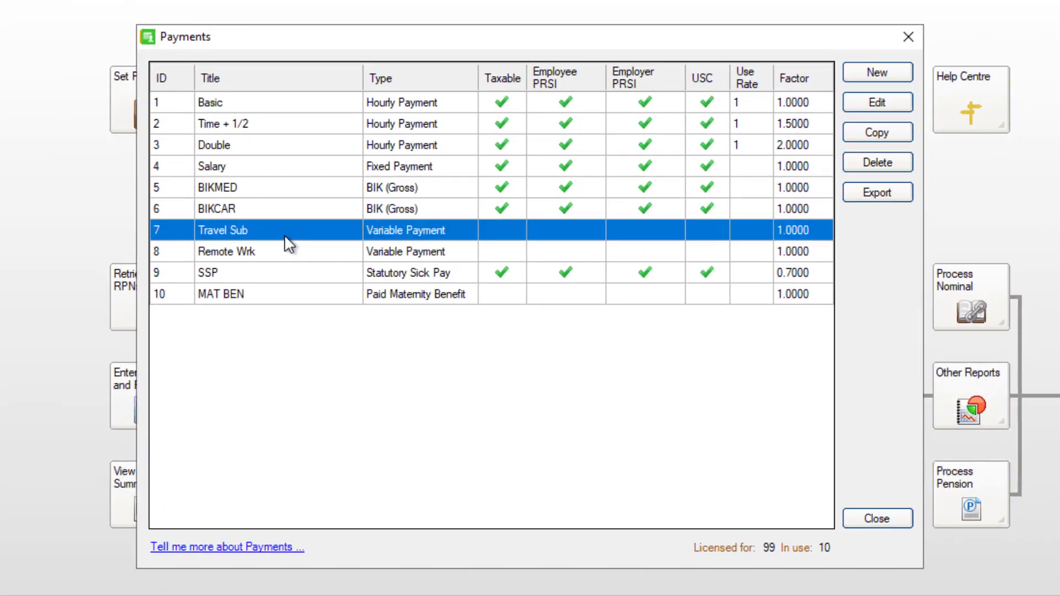
click(884, 104)
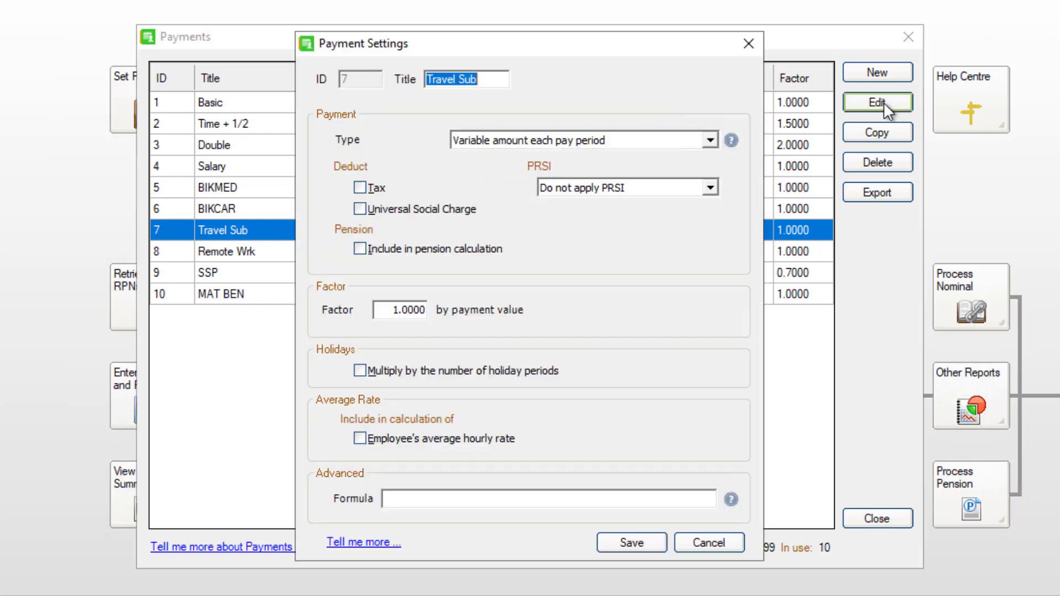
click(710, 140)
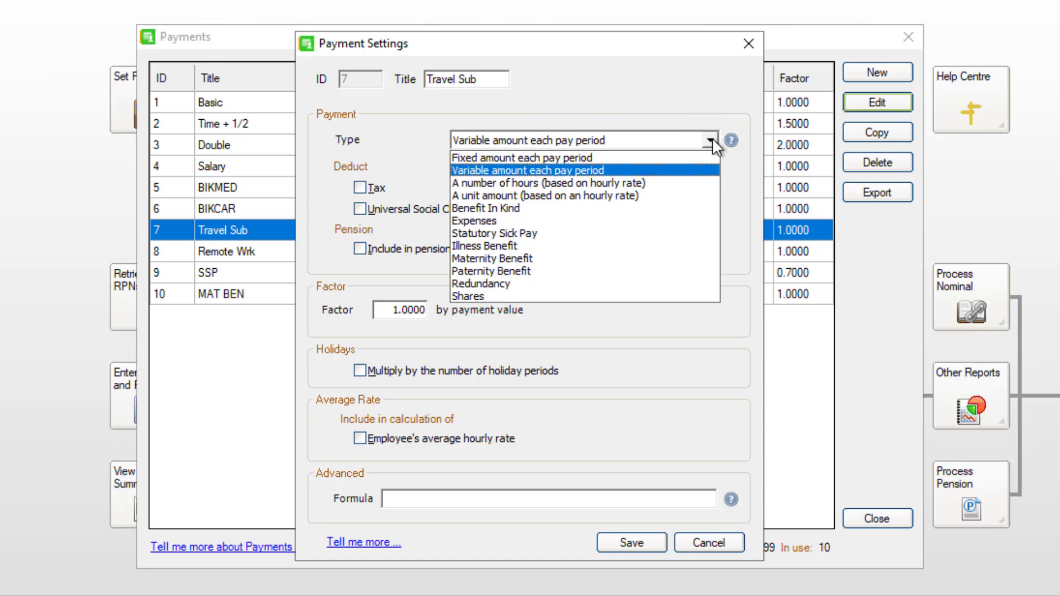
click(590, 218)
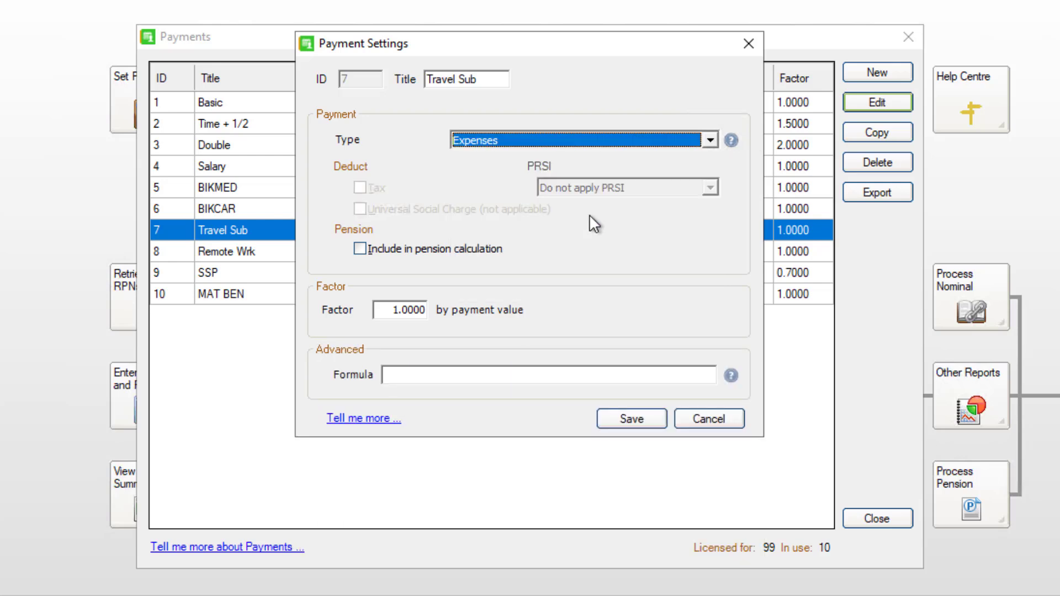
click(634, 418)
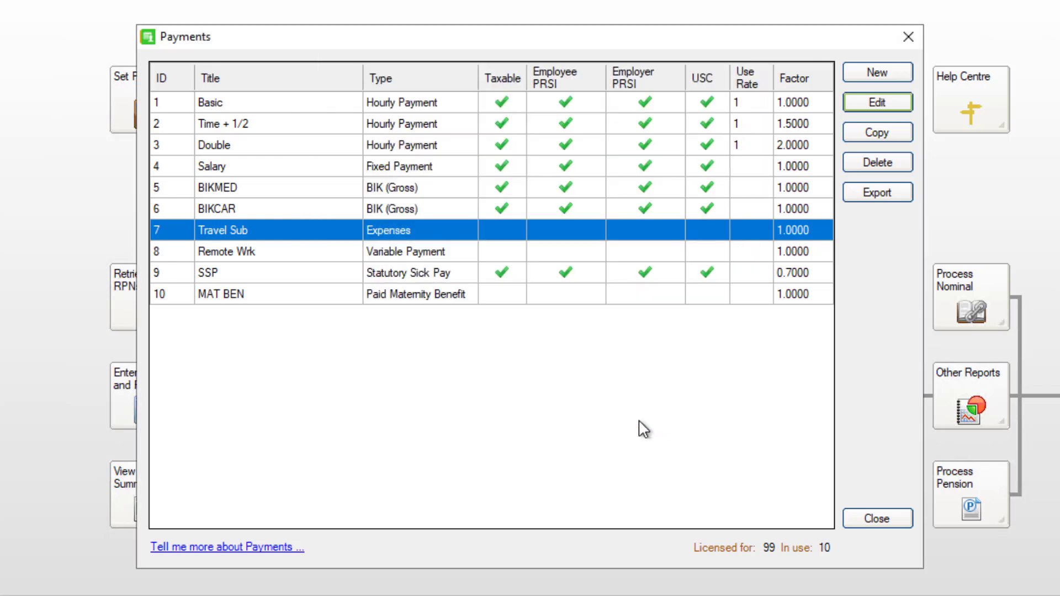
Change the Remote Wrk payment's type to Expenses and save it
double_click(455, 253)
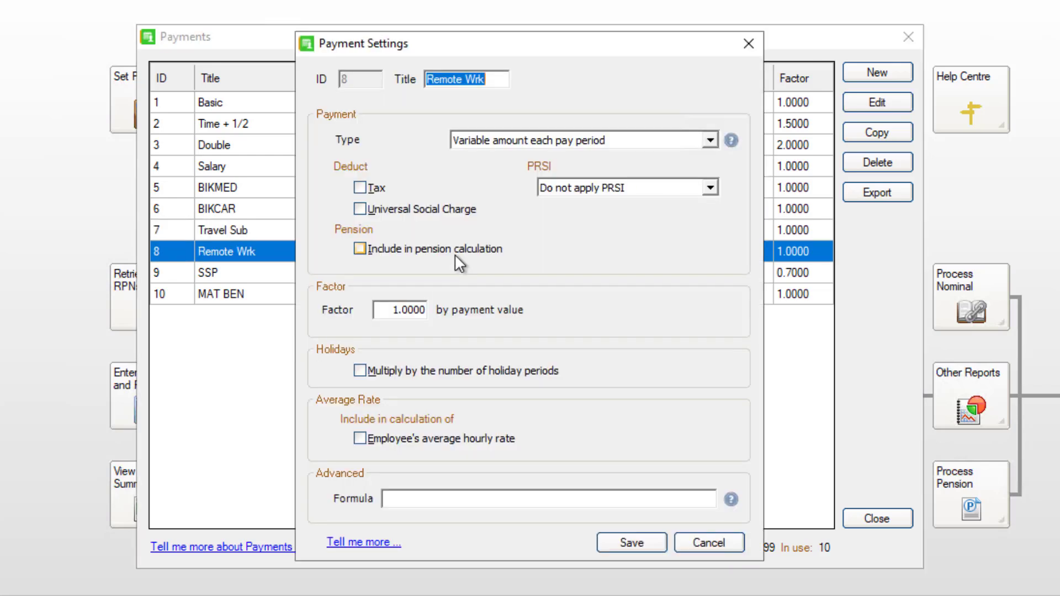
click(620, 141)
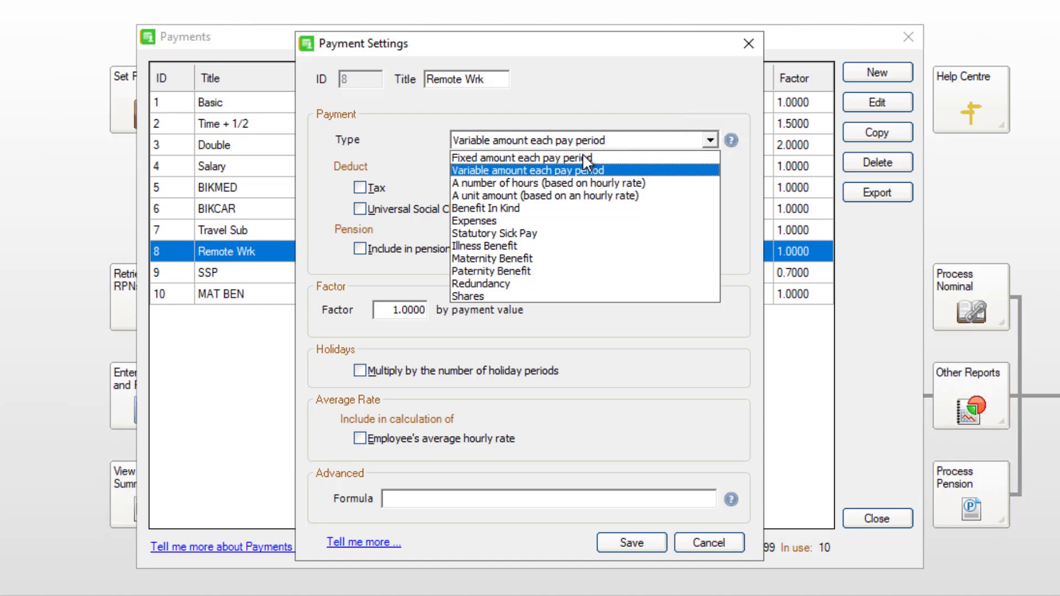
click(538, 221)
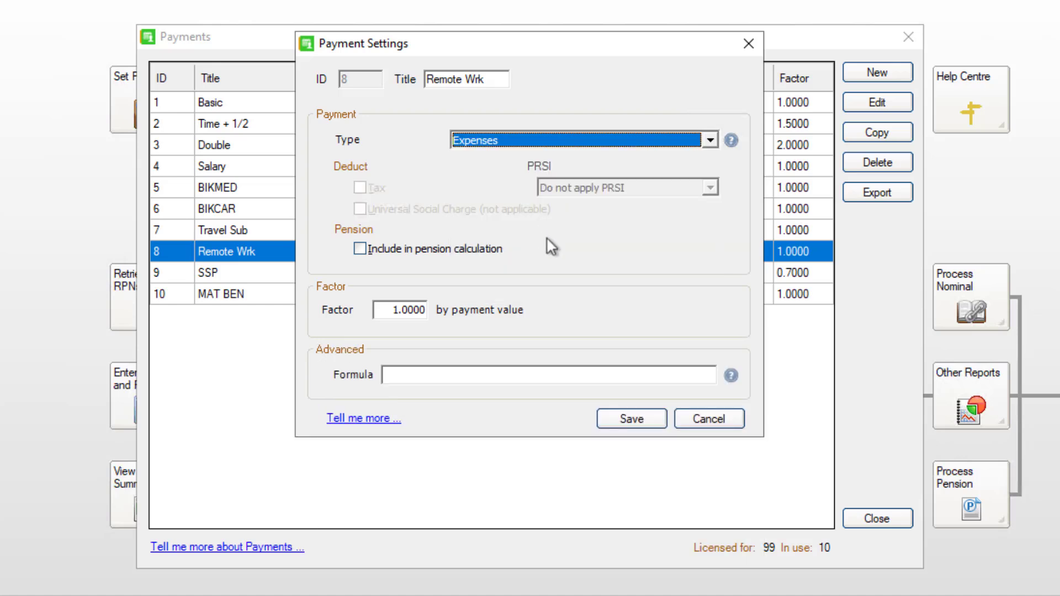
click(626, 417)
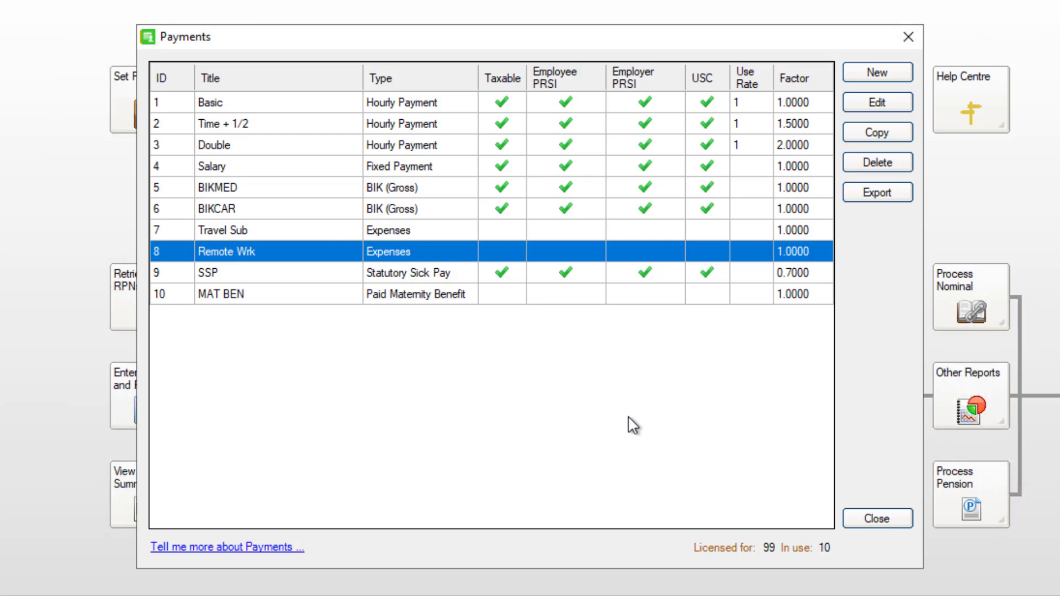
Create a SmlBenVchr Expenses payment and save its matching SmlBenVchr deduction
click(883, 77)
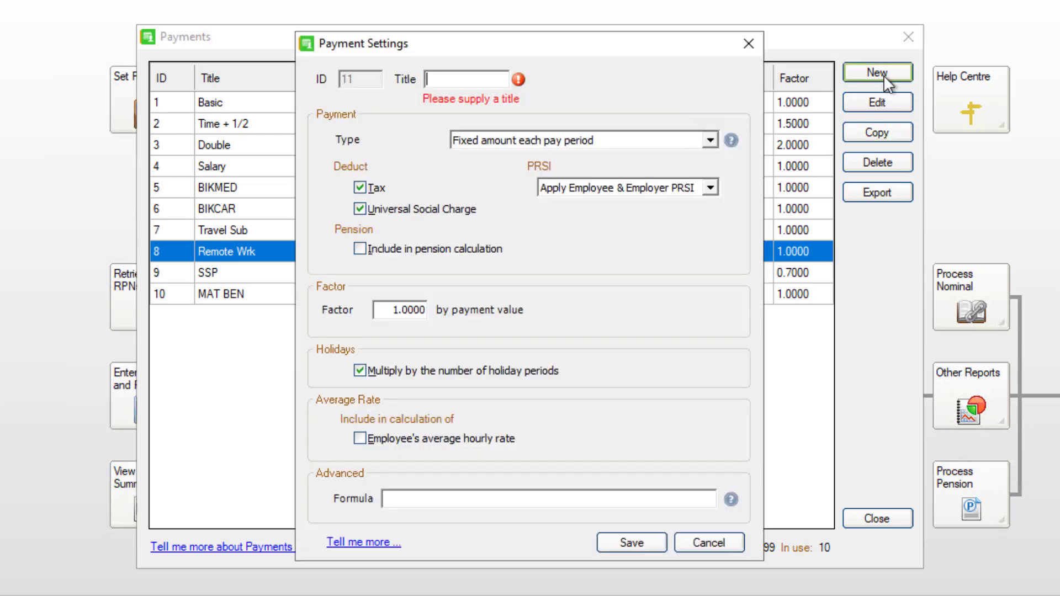
text(SmlBe)
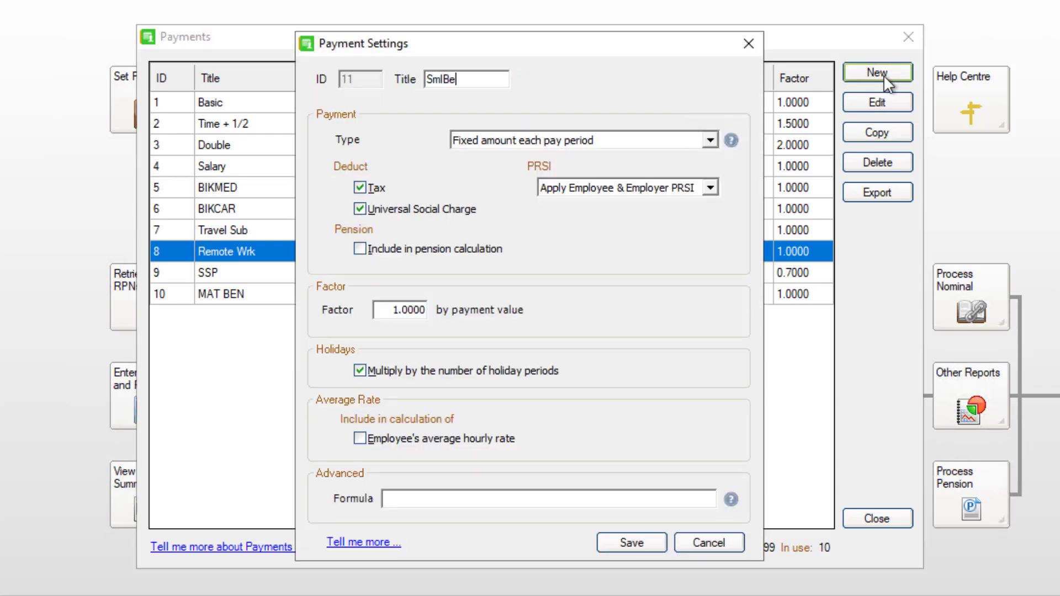
text(nVchr)
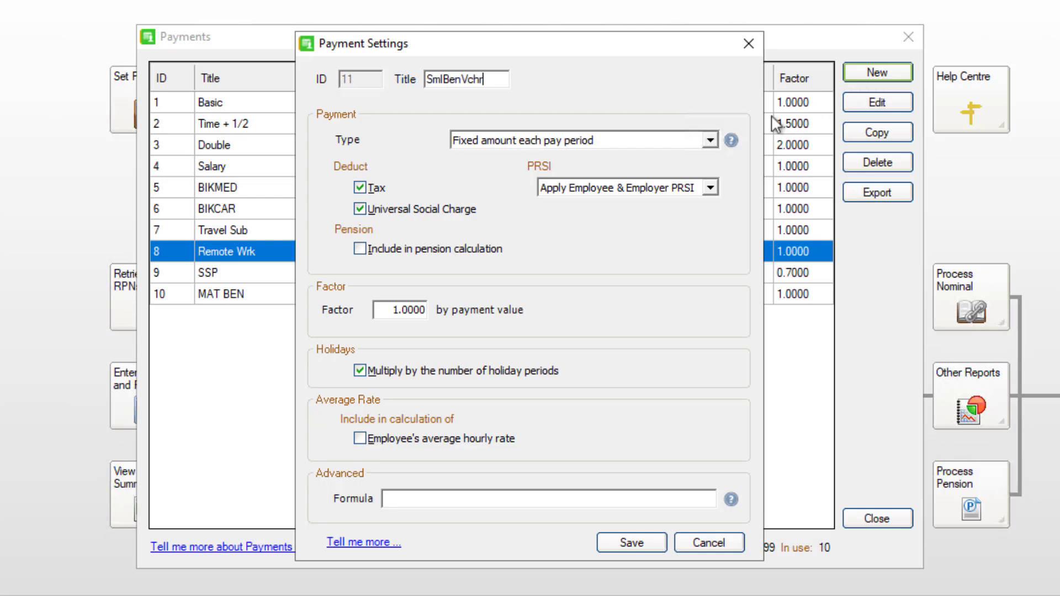
click(705, 140)
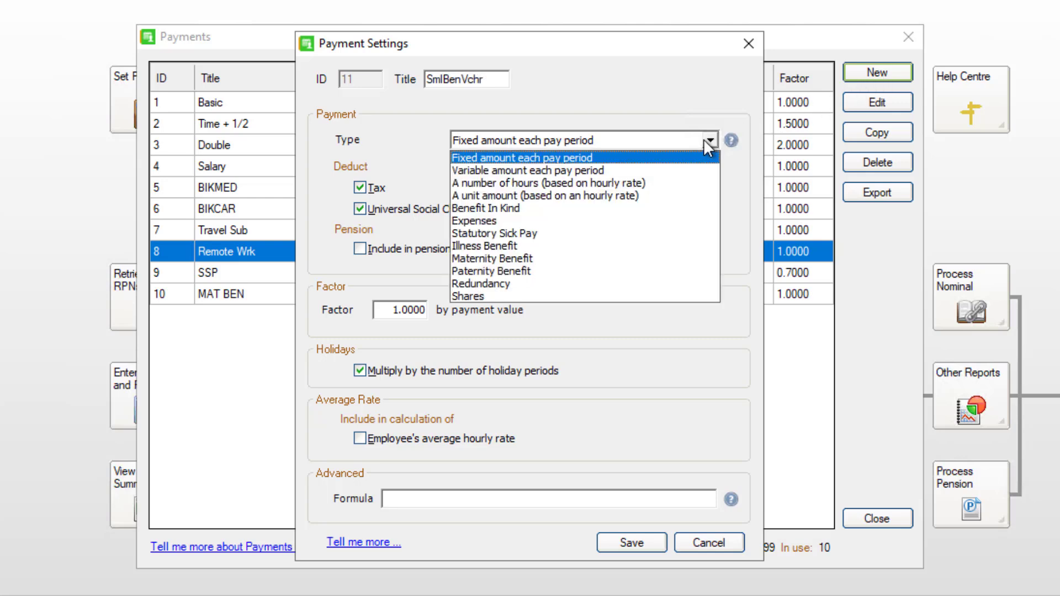
click(637, 222)
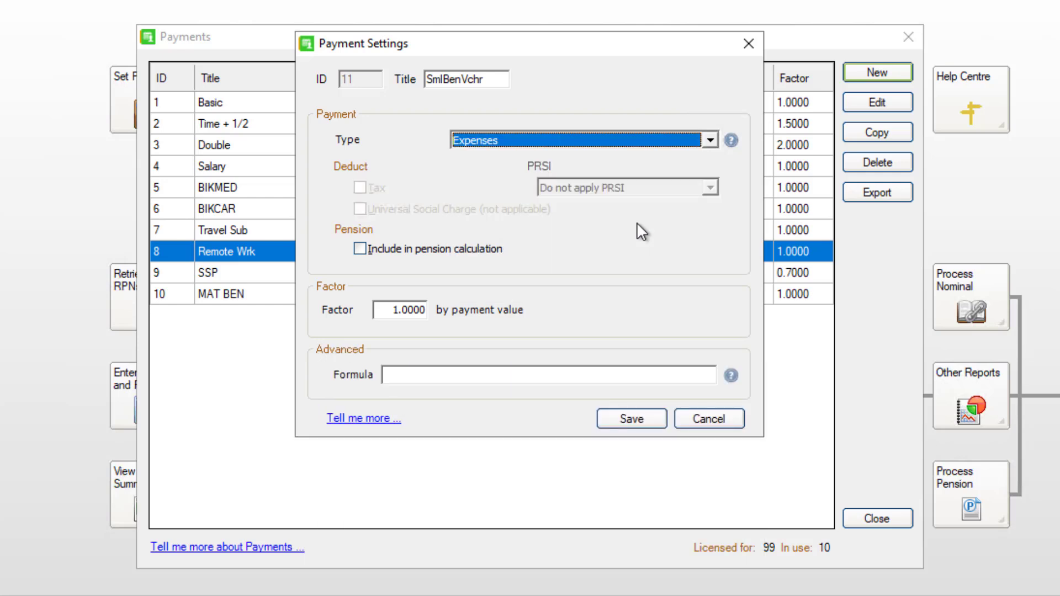
click(635, 419)
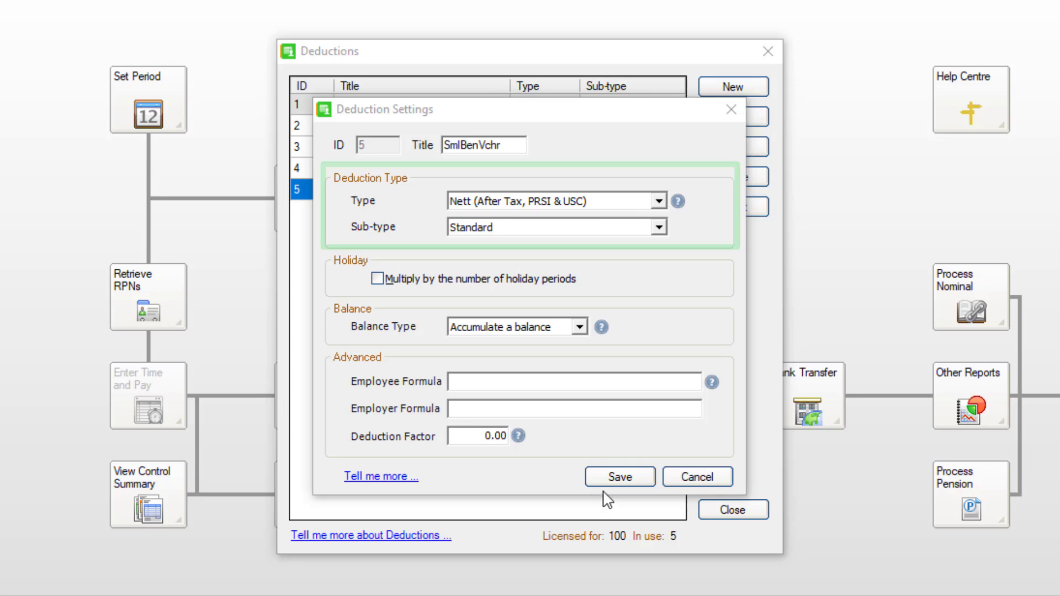
click(618, 478)
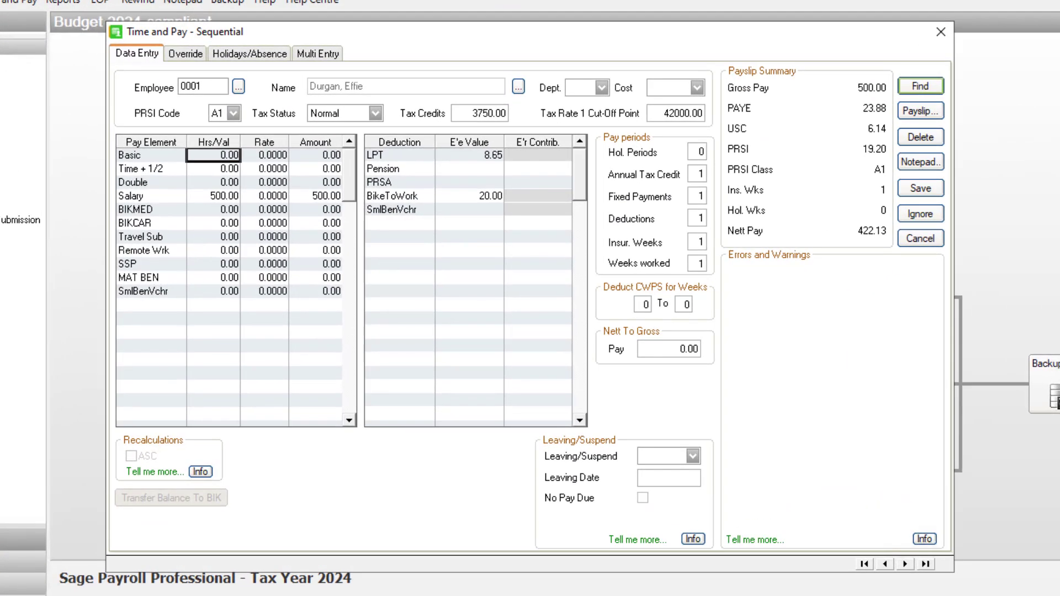
Enter 100.00 Travel Sub for employee 0001 and 16.00 Remote Wrk for 0002, saving each
click(213, 236)
text(100)
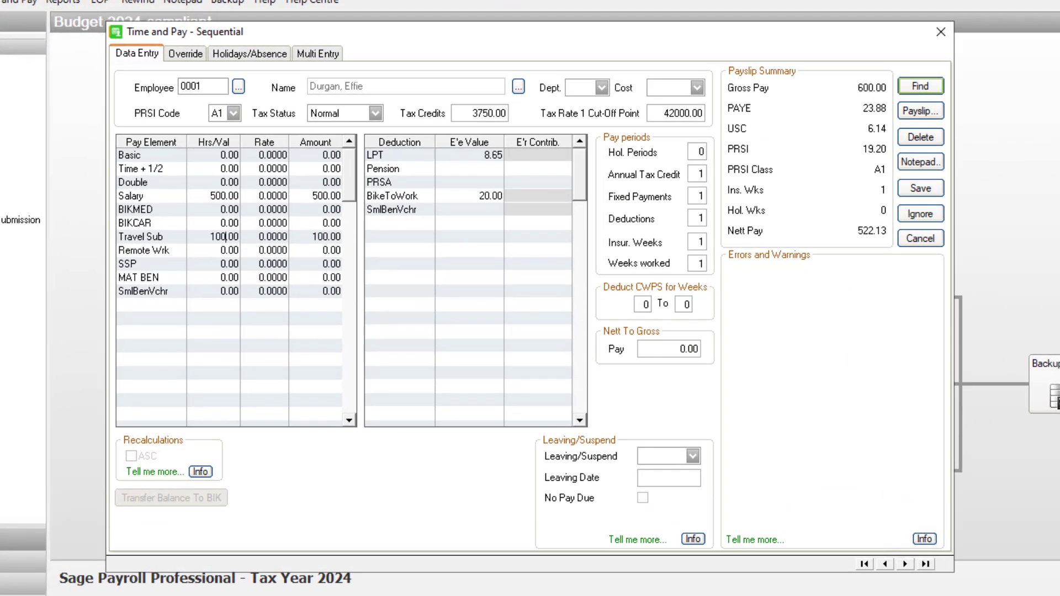
click(400, 154)
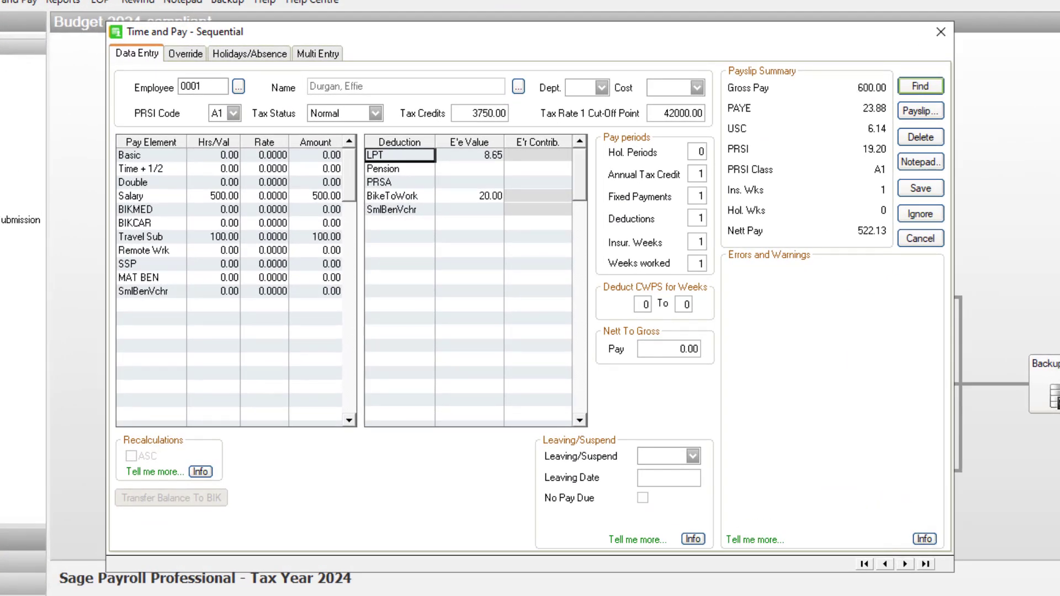
click(921, 188)
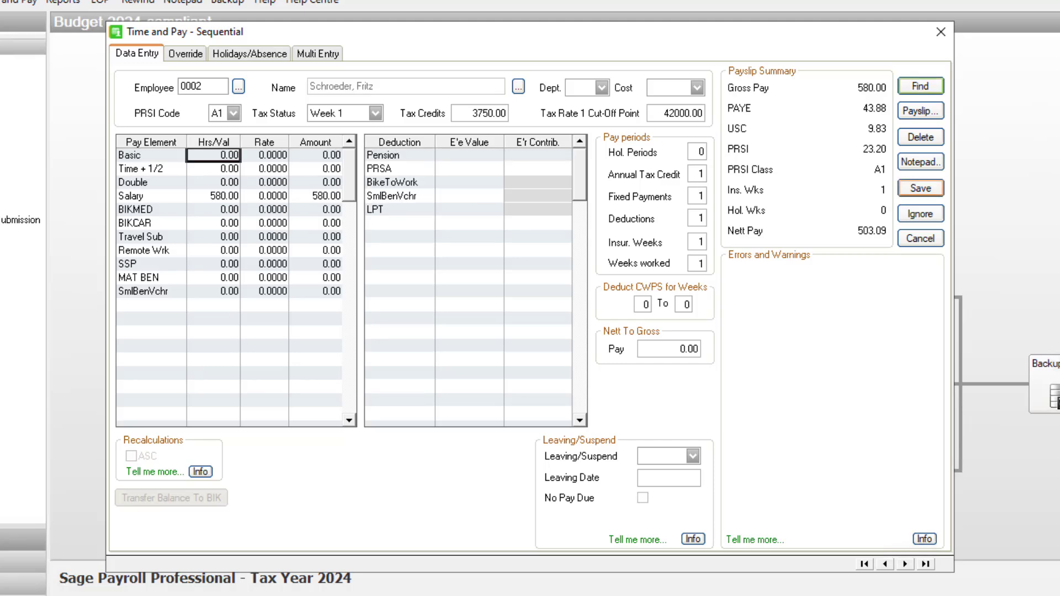
click(213, 250)
text(16)
click(400, 155)
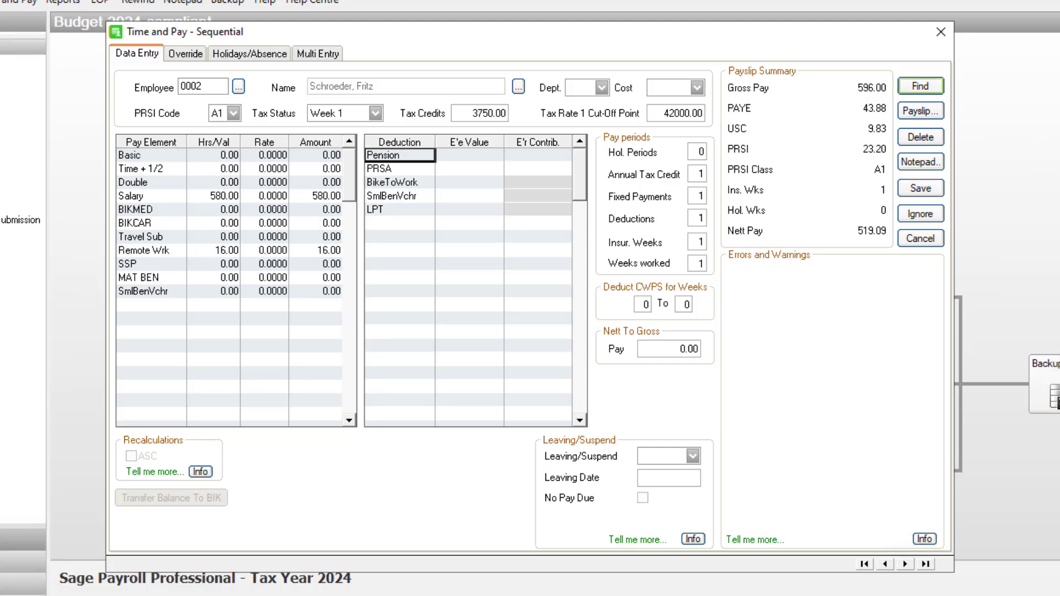
click(920, 189)
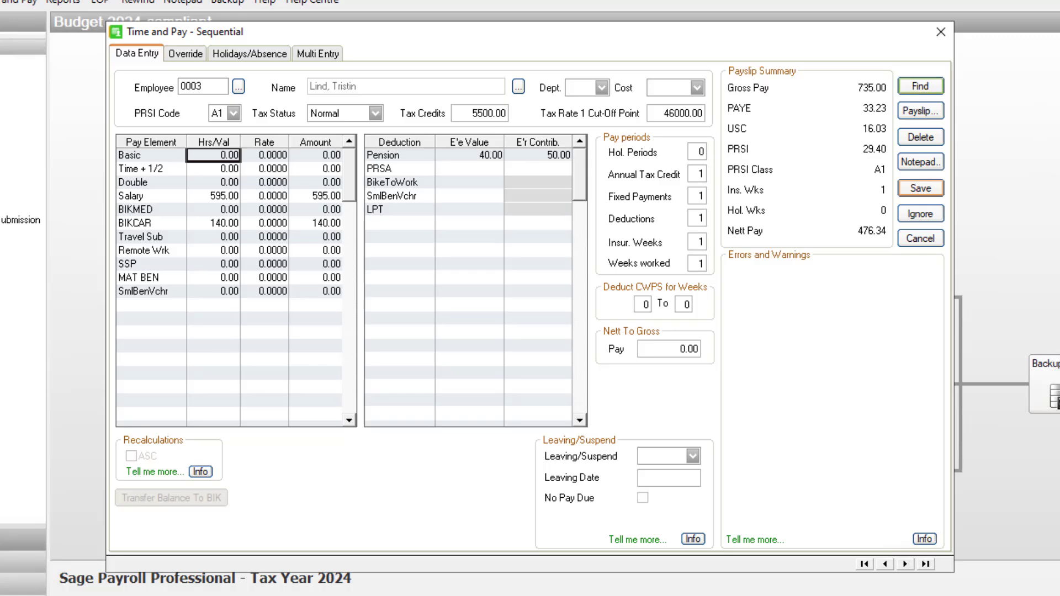
For employee 0003, enter 150.00 Travel Sub plus a 500.00 SmlBenVchr payment and deduction
click(213, 237)
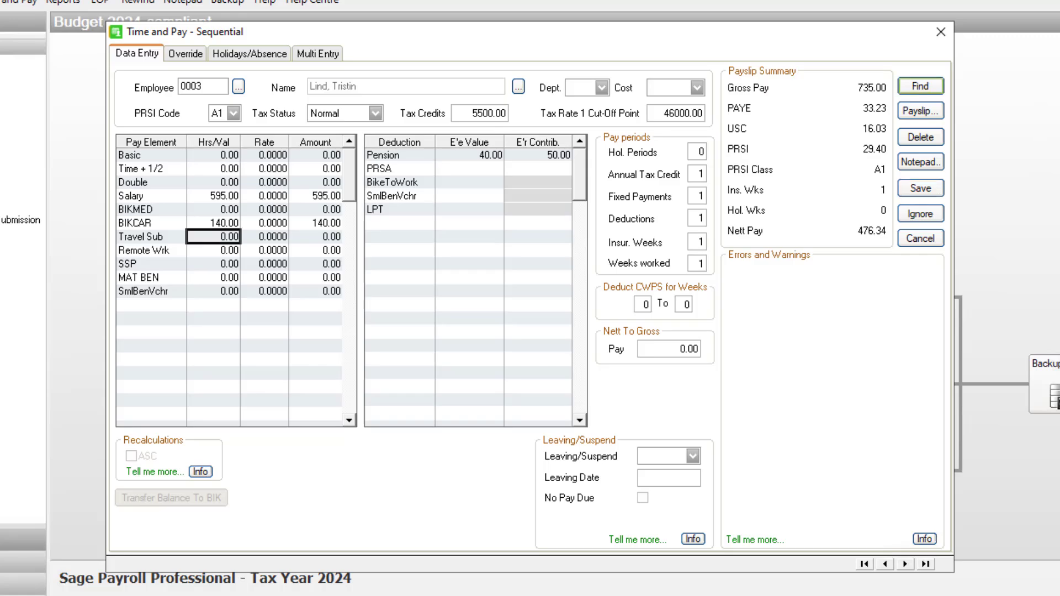
text(150)
click(226, 291)
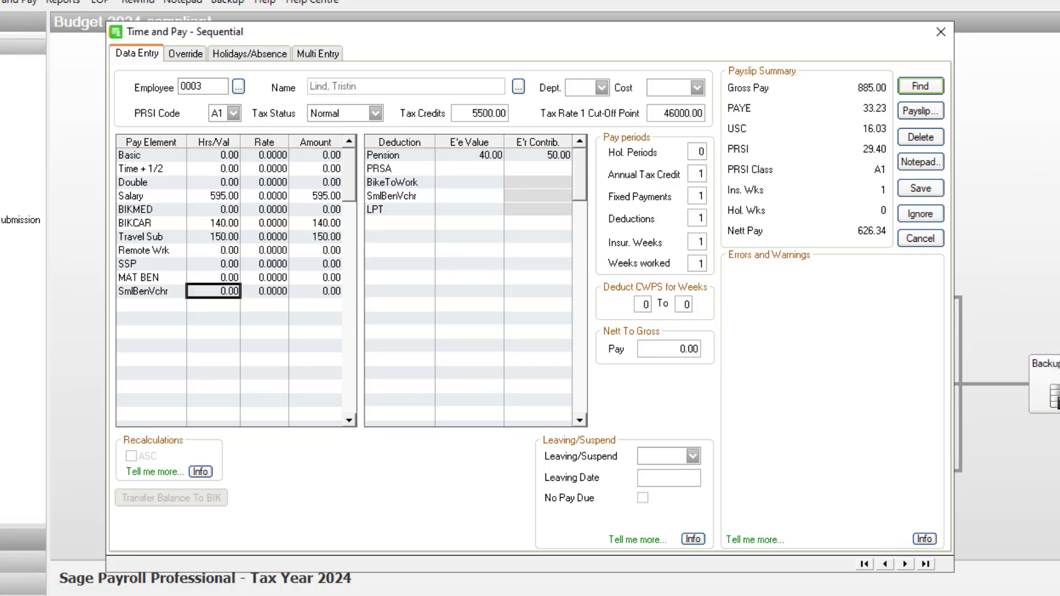
text(500)
click(469, 155)
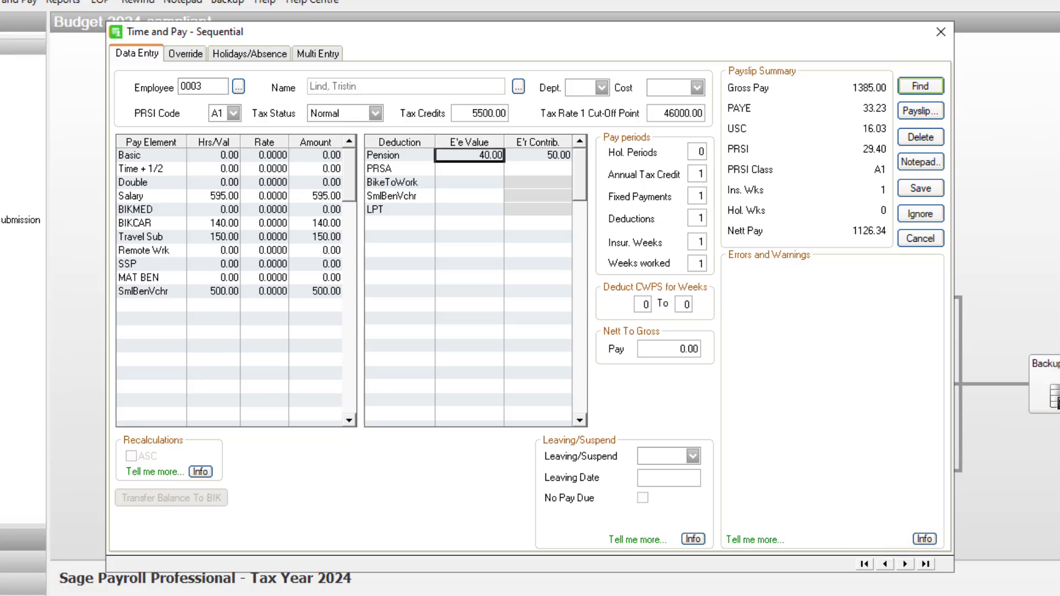
click(469, 195)
text(500)
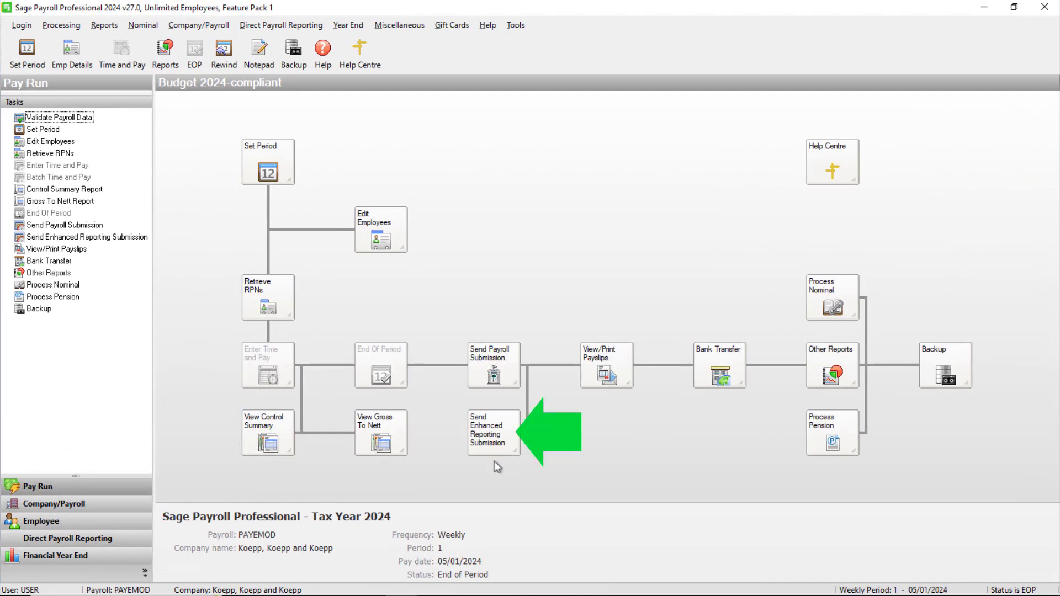
In the maximised Enhanced Reporting Submission, record 100.00 Travel Vouched for employee 0001
click(498, 442)
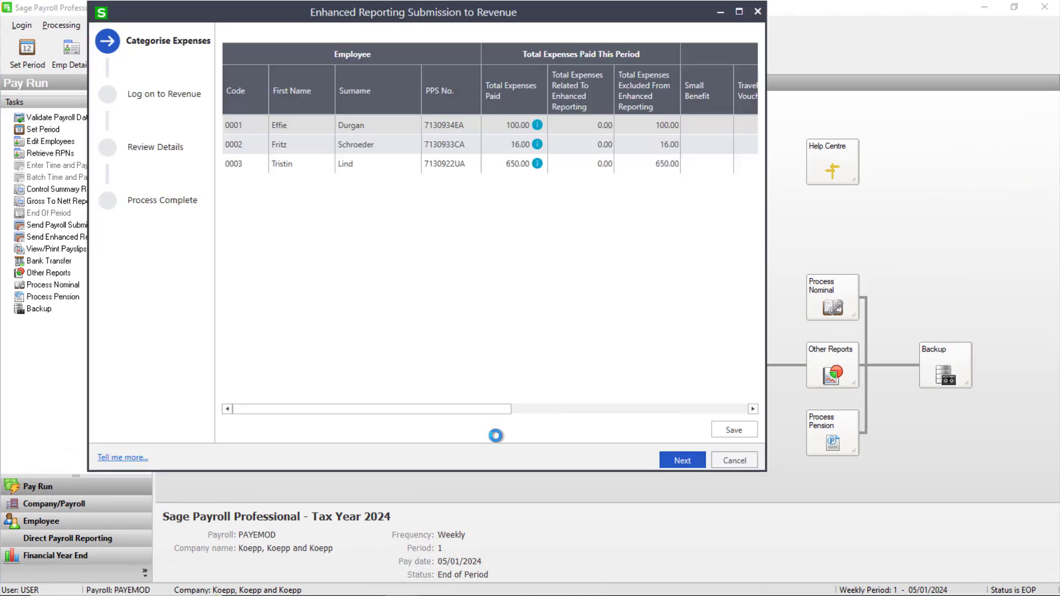
click(739, 11)
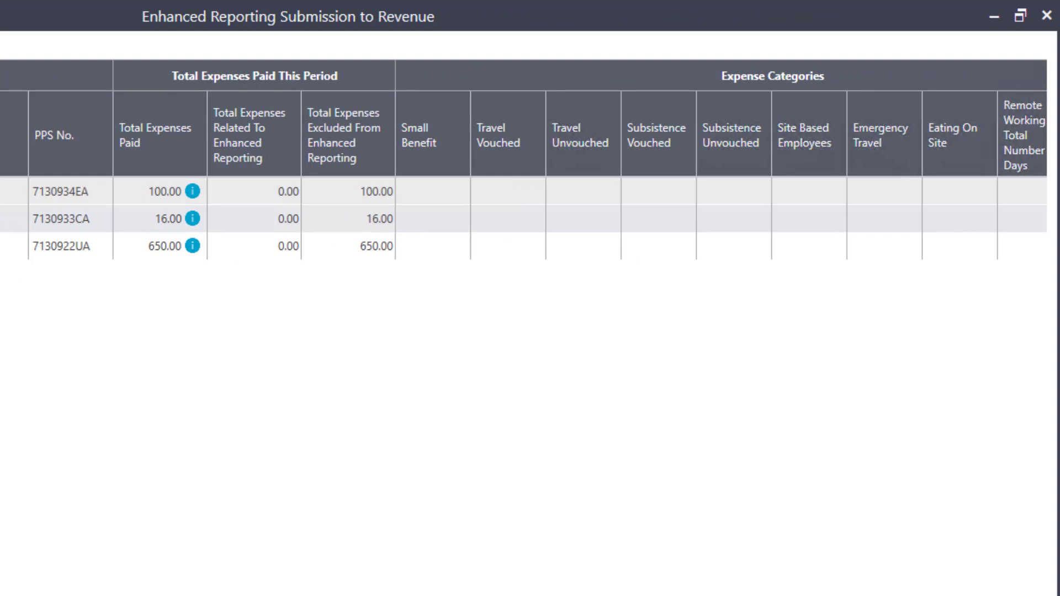
click(508, 191)
text(100)
click(600, 192)
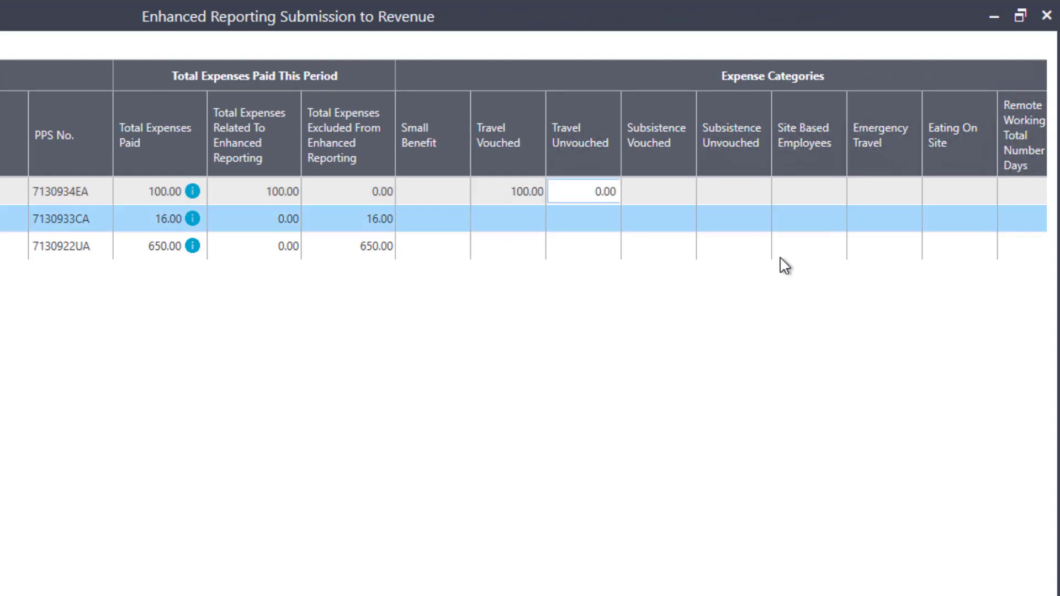
Record 5 remote working days and 16.00 paid for employee 0002
click(1007, 218)
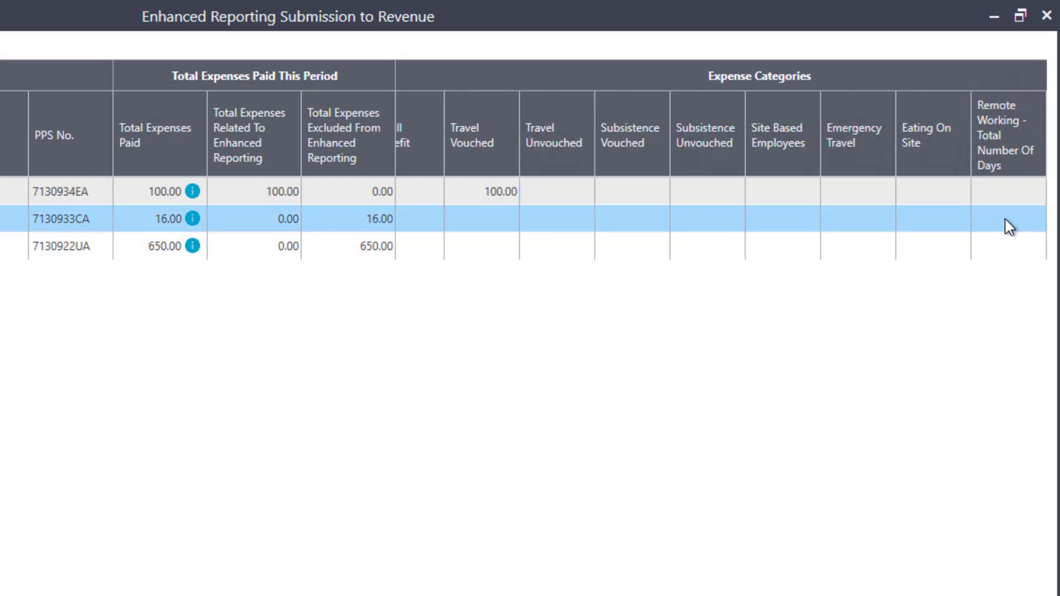
text(5)
key(Tab)
text(16)
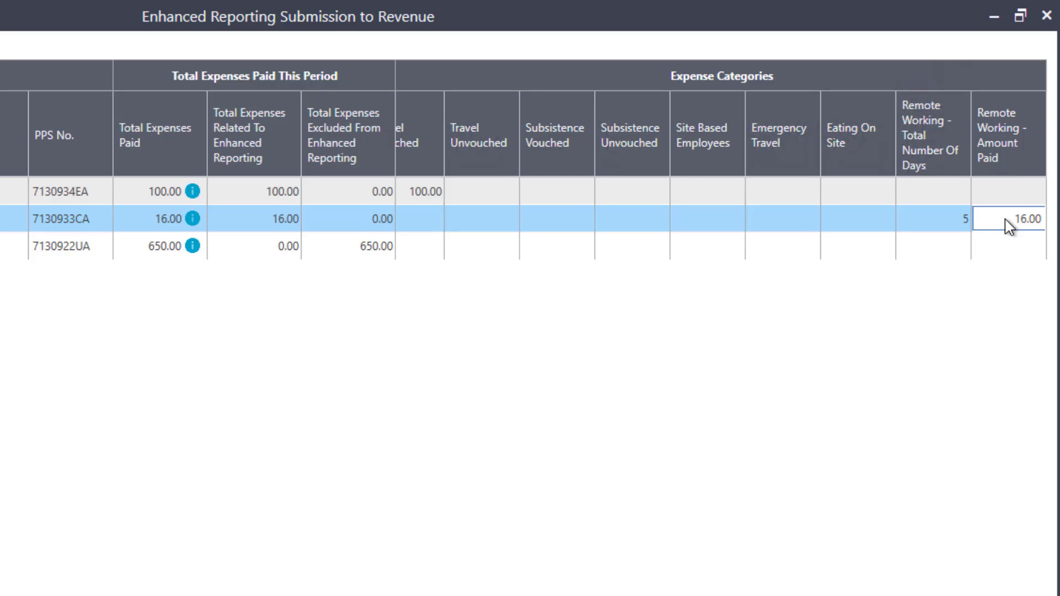
key(Tab)
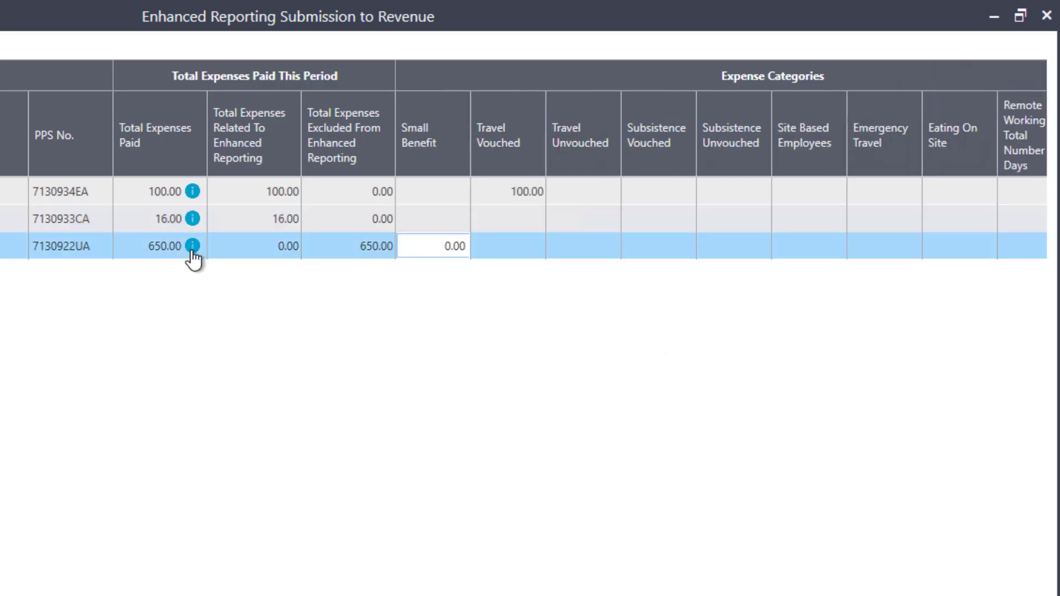
Categorise 0003's expenses as 500.00 Small Benefit, 100.00 Travel, 50.00 Subsistence, and save
mouse_move(192, 251)
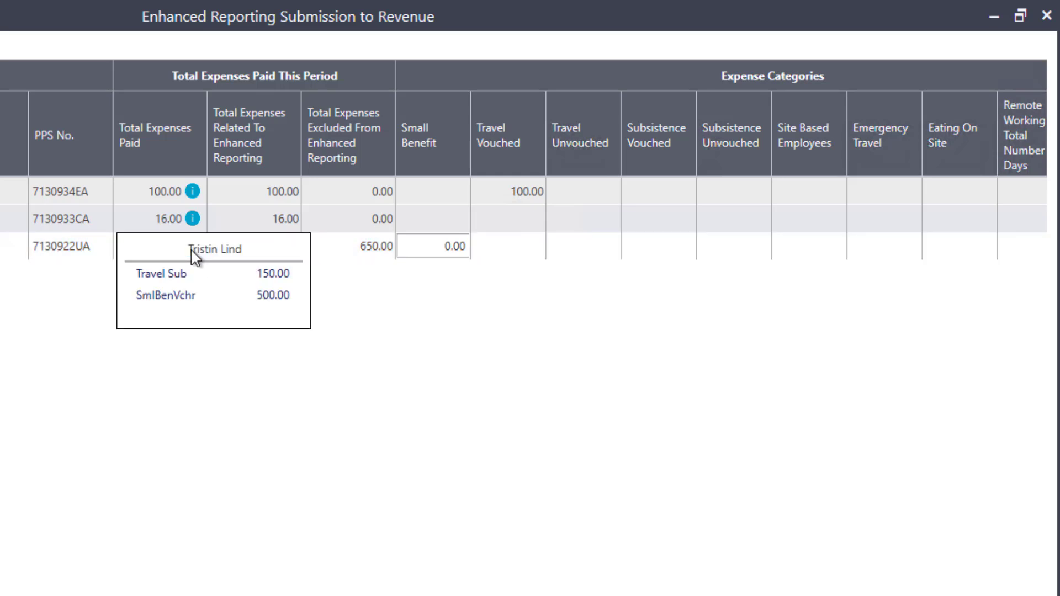
click(429, 252)
text(500)
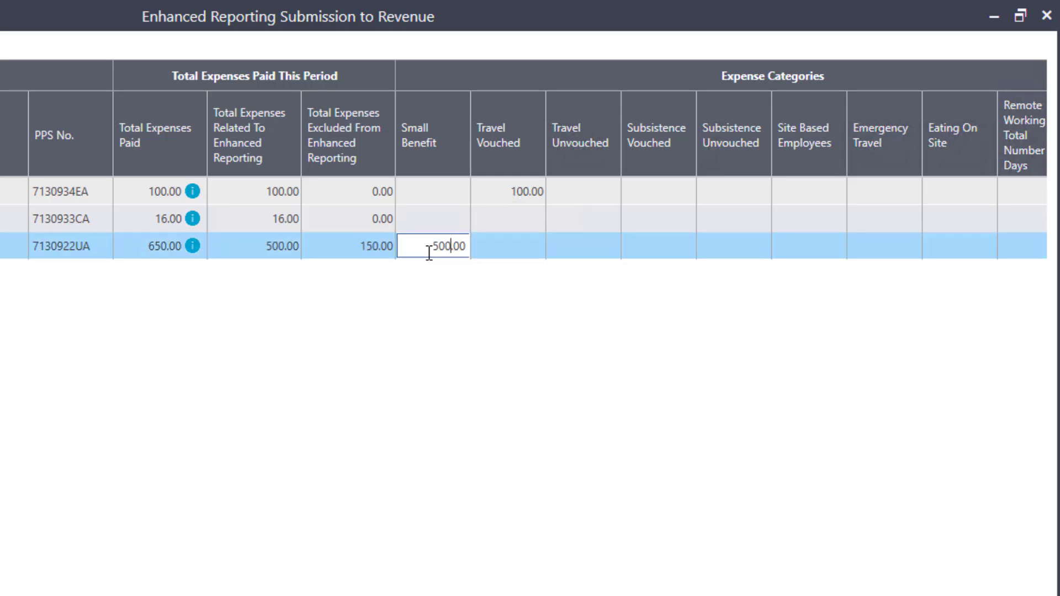
key(Tab)
text(100)
key(Tab)
key(Tab)
text(50)
key(Tab)
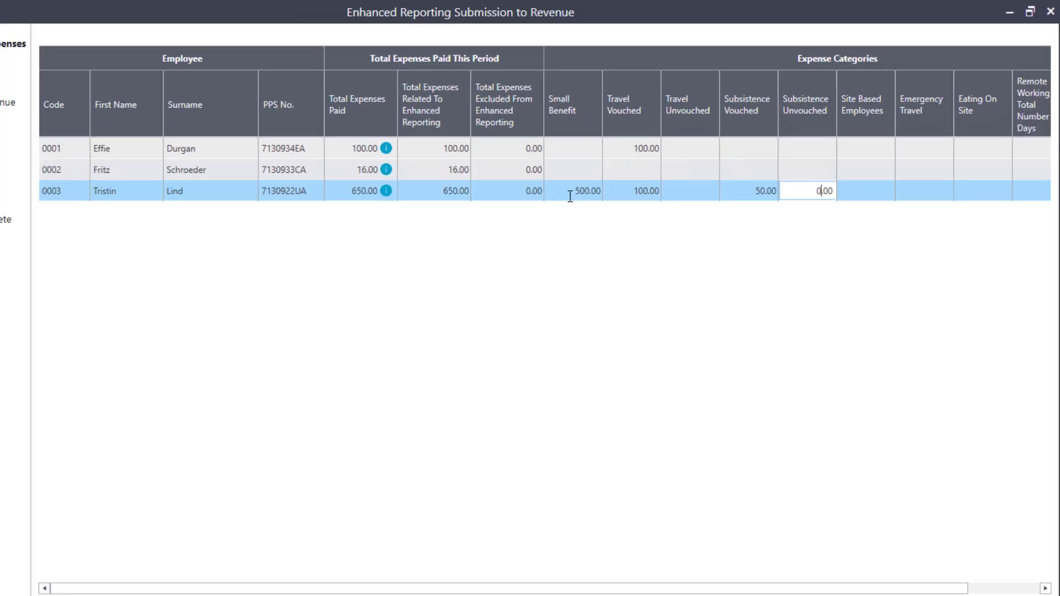
click(1028, 558)
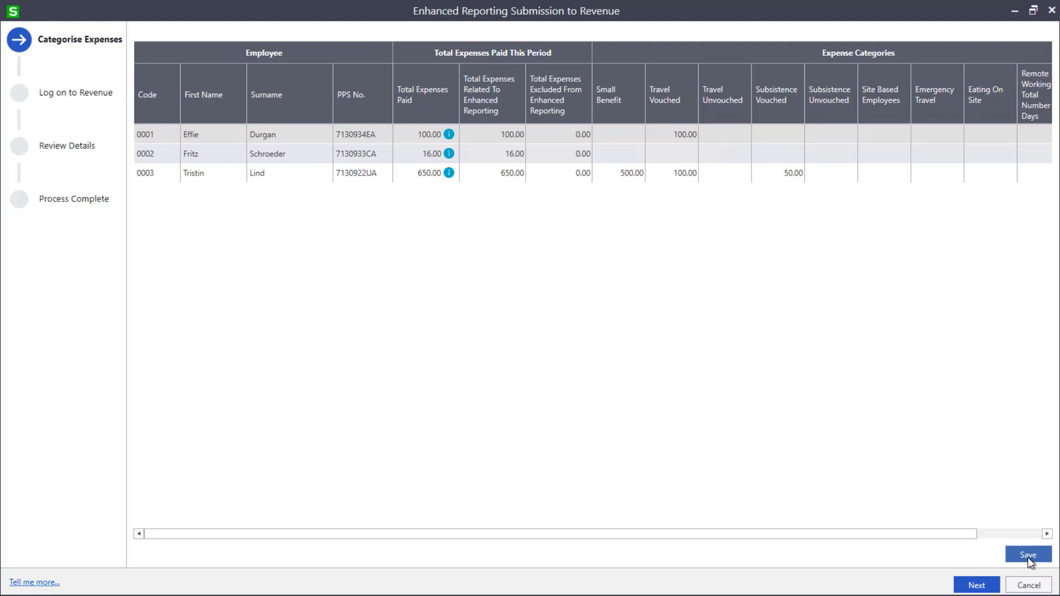
Step through Revenue log-on, review the totals for 3 employees, and submit the report
click(982, 586)
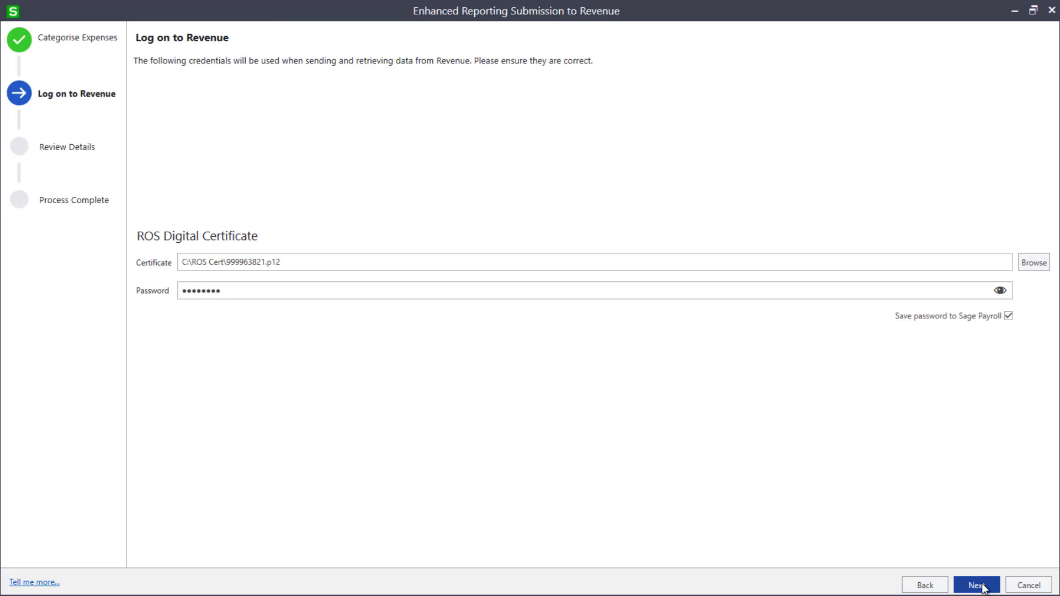
click(976, 585)
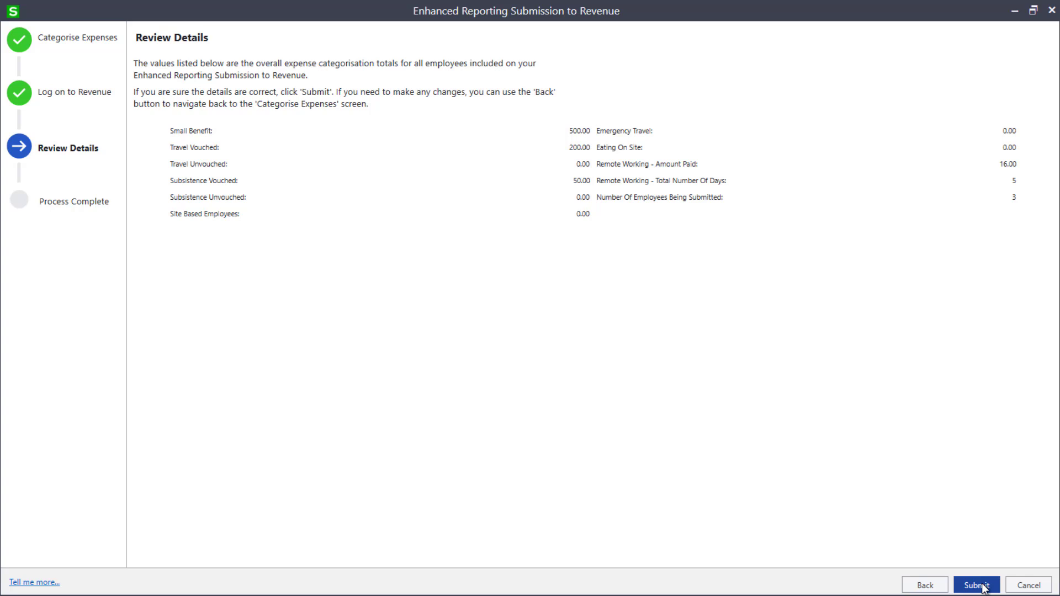
click(982, 587)
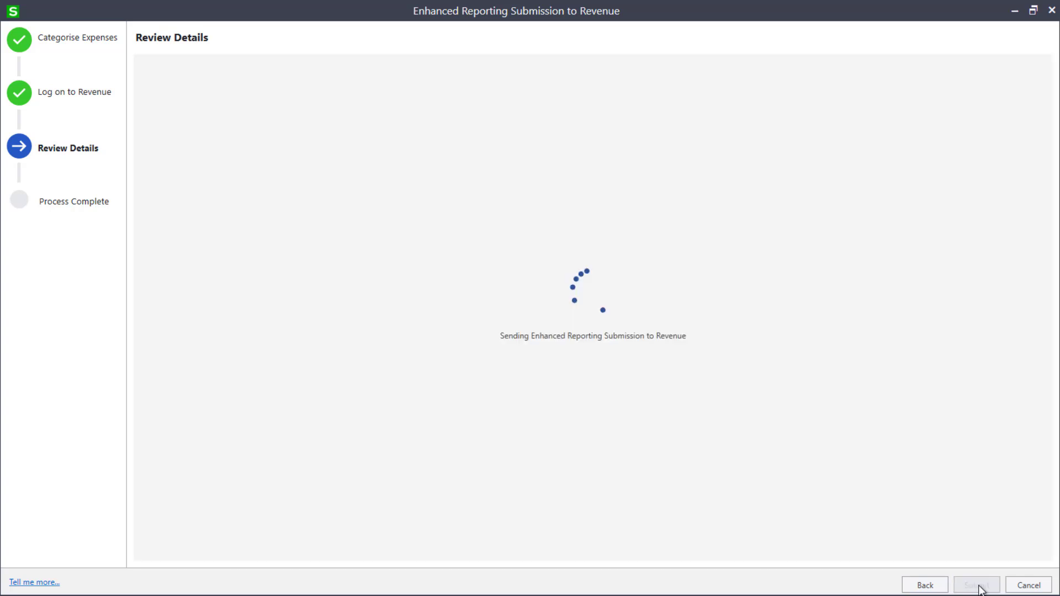